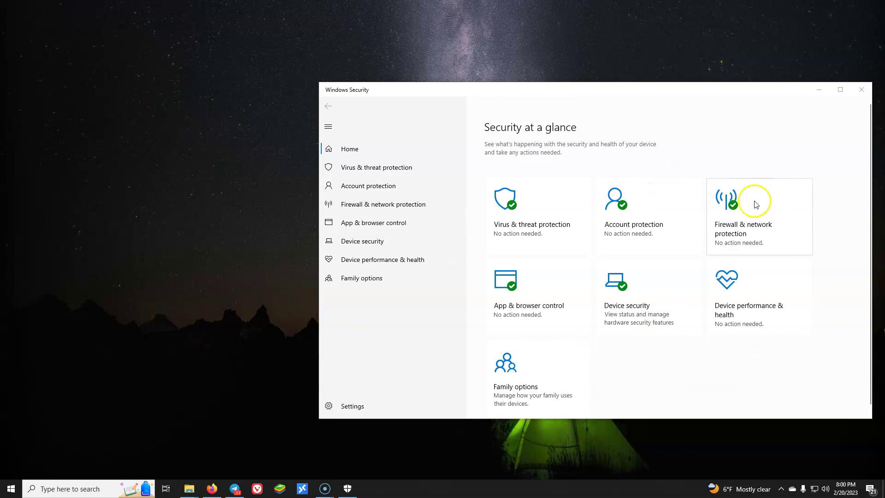
Open Windows Security's Virus & threat protection page from the hidden system tray icons
left_click(782, 489)
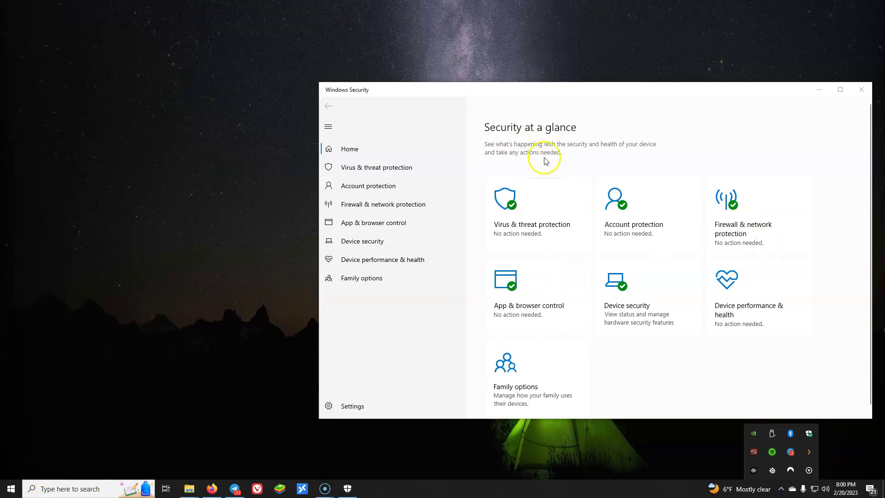
left_click(533, 221)
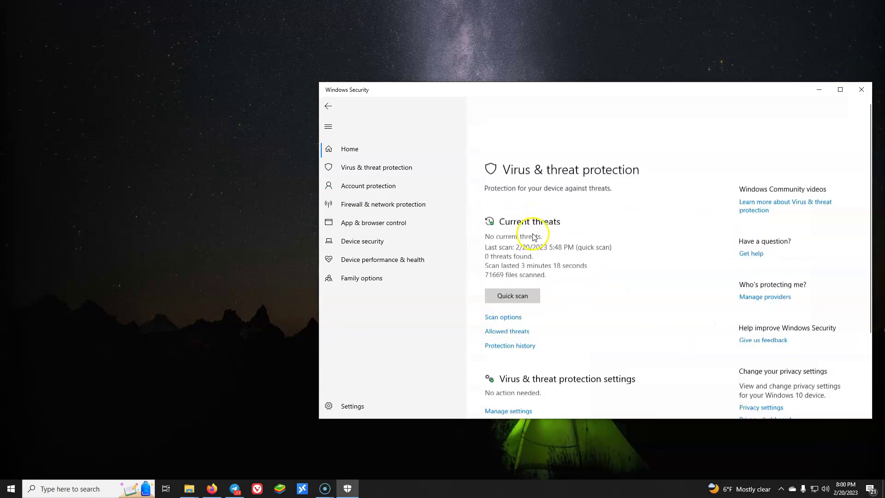
scroll(661, 232, "down", 1)
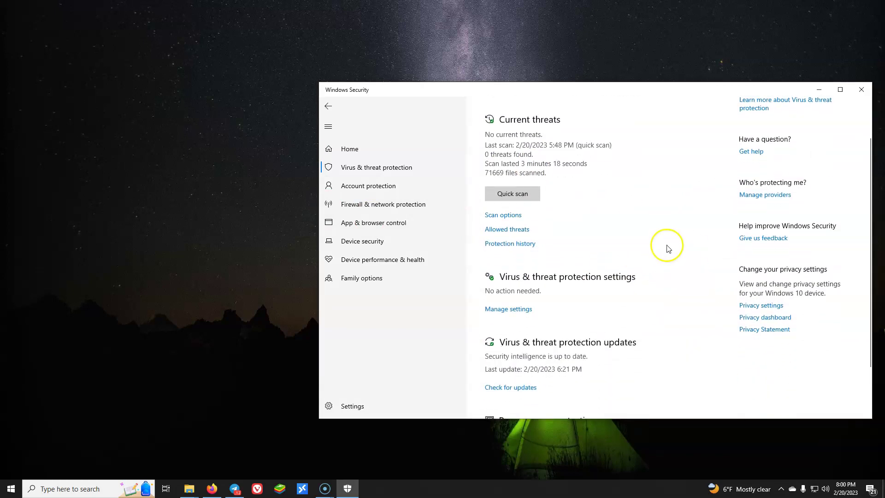
scroll(661, 232, "up", 1)
scroll(632, 194, "down", 1)
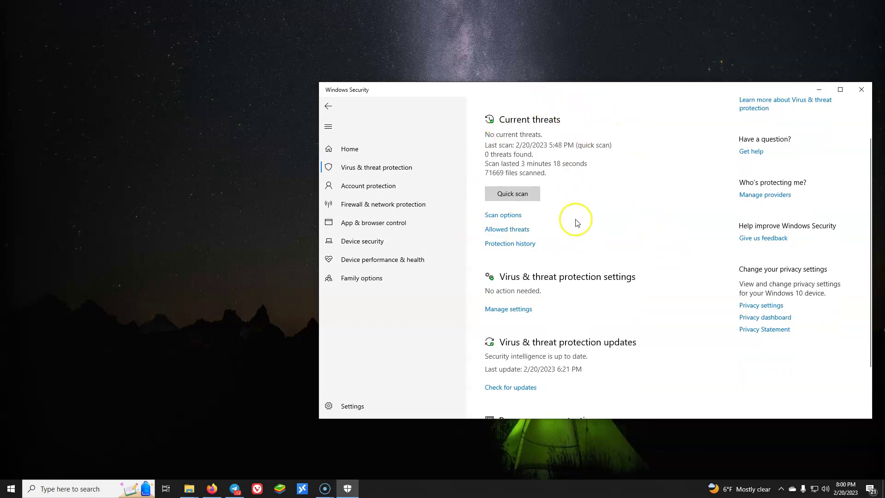
scroll(539, 236, "down", 1)
scroll(574, 239, "down", 1)
scroll(581, 242, "down", 1)
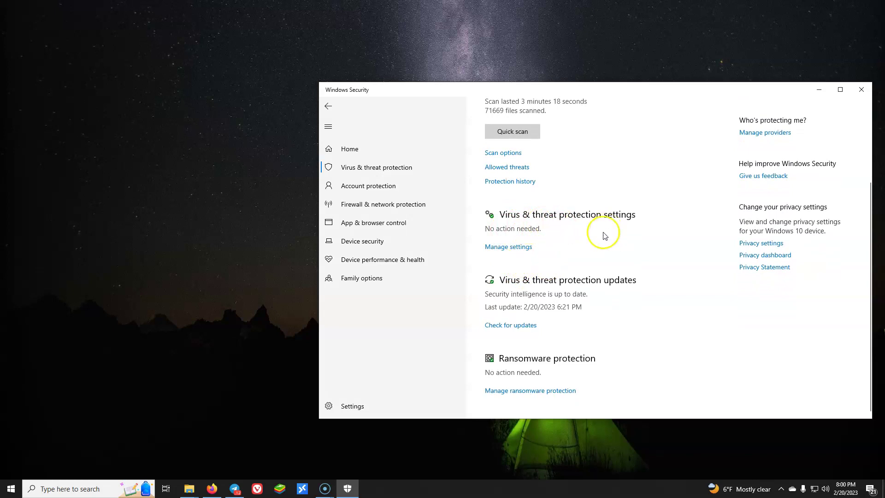
scroll(588, 238, "up", 3)
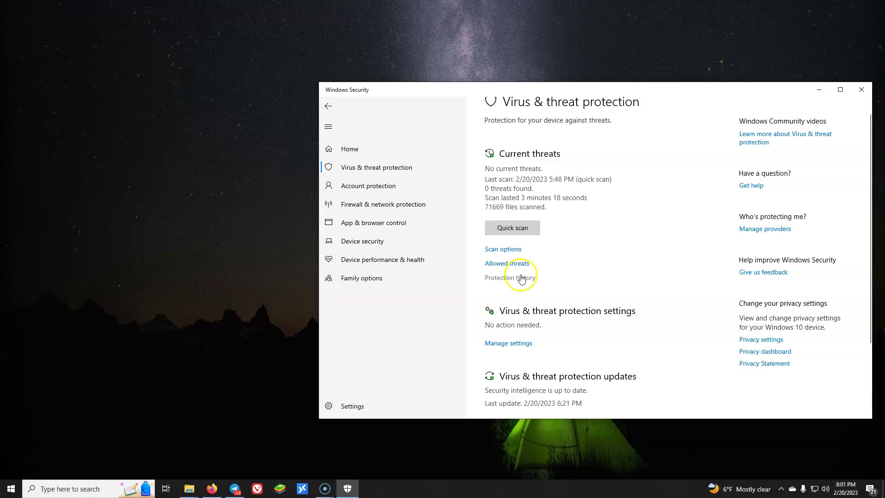
left_click(506, 278)
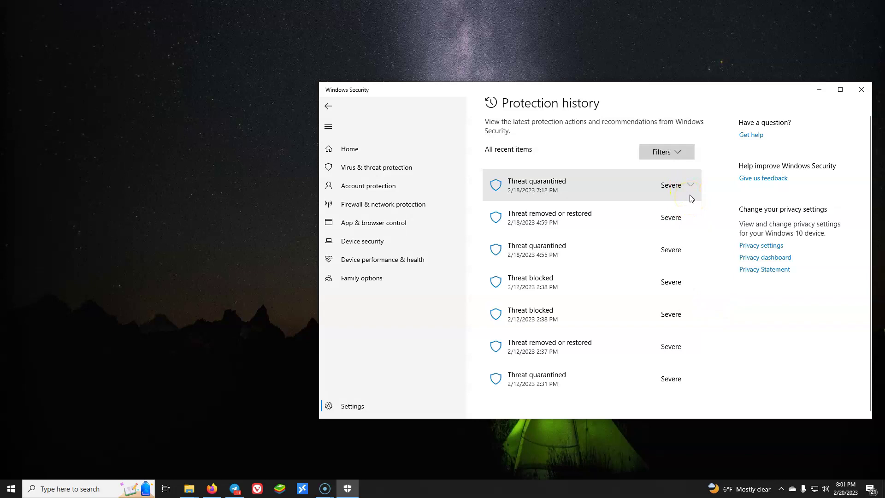
left_click(692, 187)
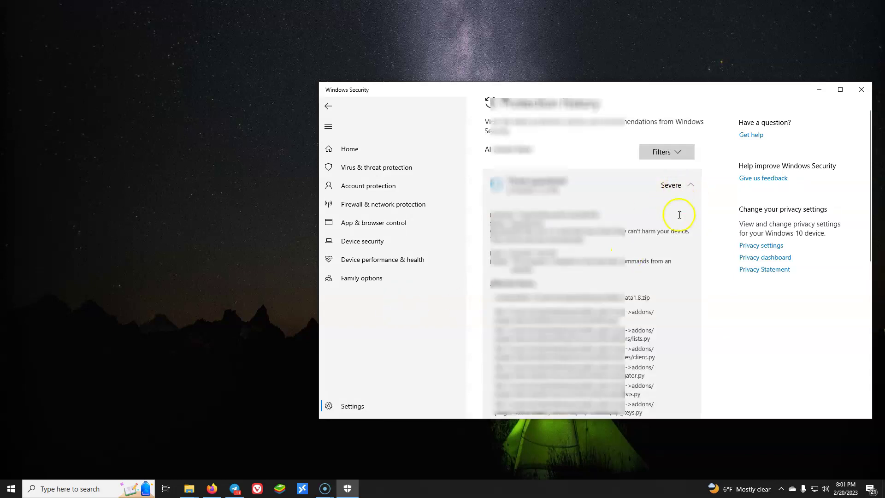
scroll(676, 276, "down", 5)
scroll(676, 281, "down", 3)
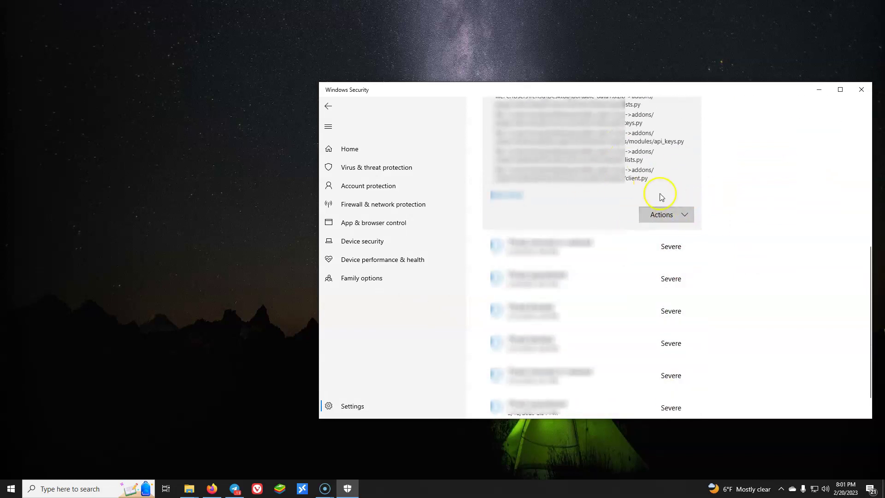
scroll(681, 310, "up", 1)
scroll(681, 311, "up", 3)
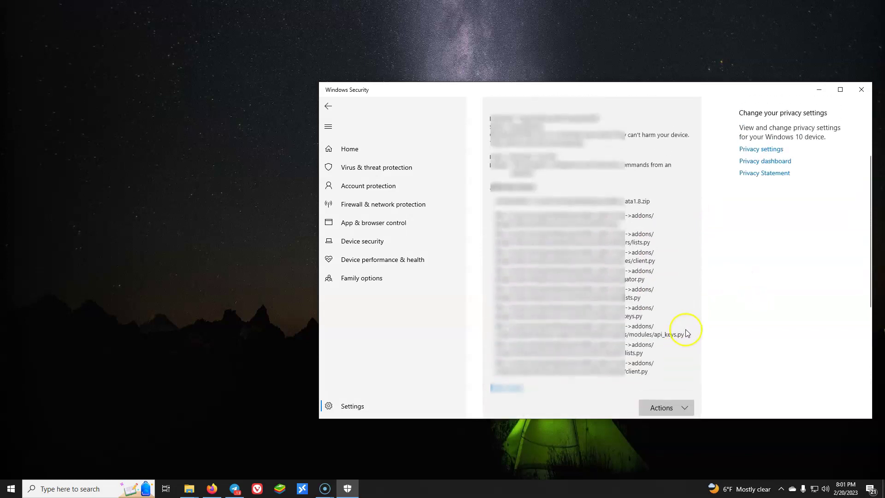
scroll(683, 360, "up", 3)
scroll(683, 364, "down", 5)
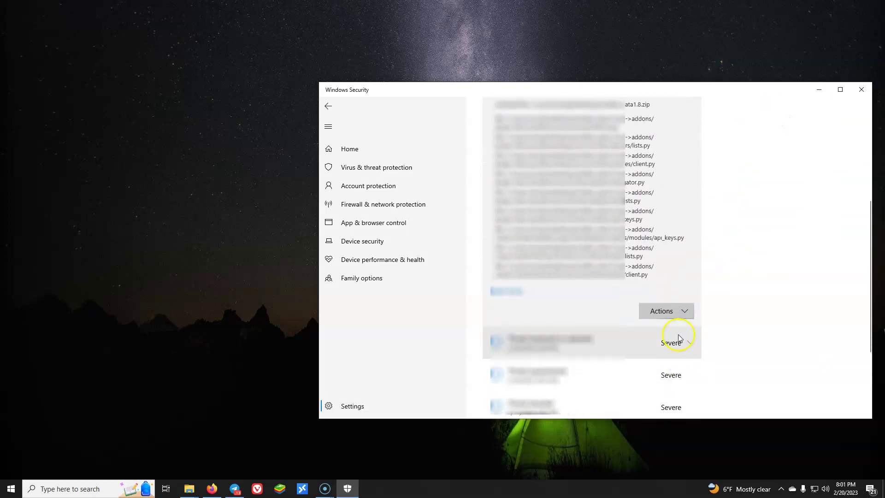
left_click(667, 310)
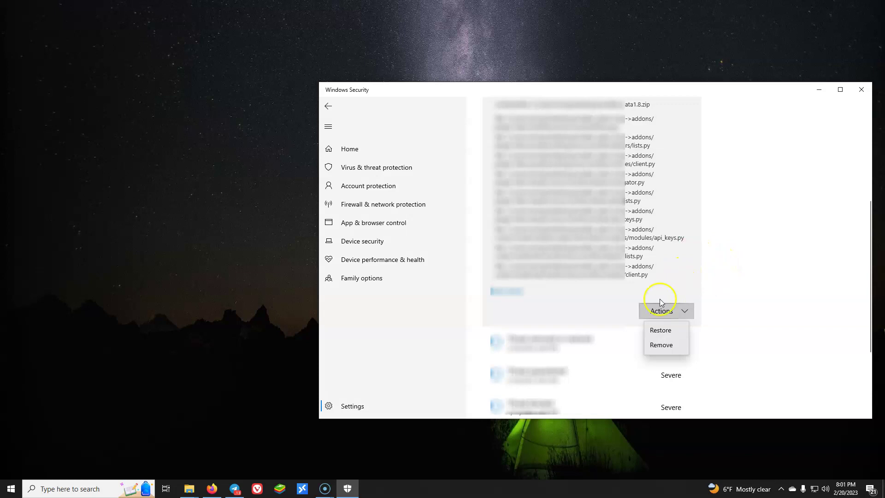
left_click(711, 296)
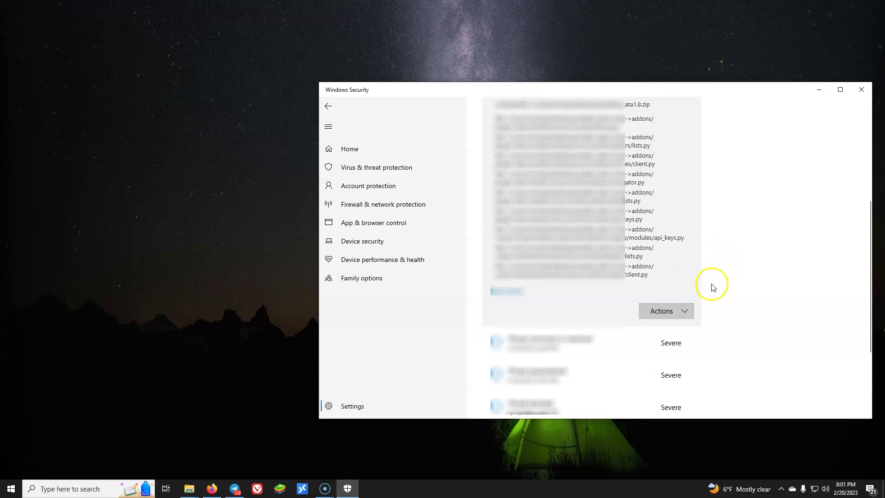
scroll(710, 296, "up", 5)
scroll(723, 320, "up", 5)
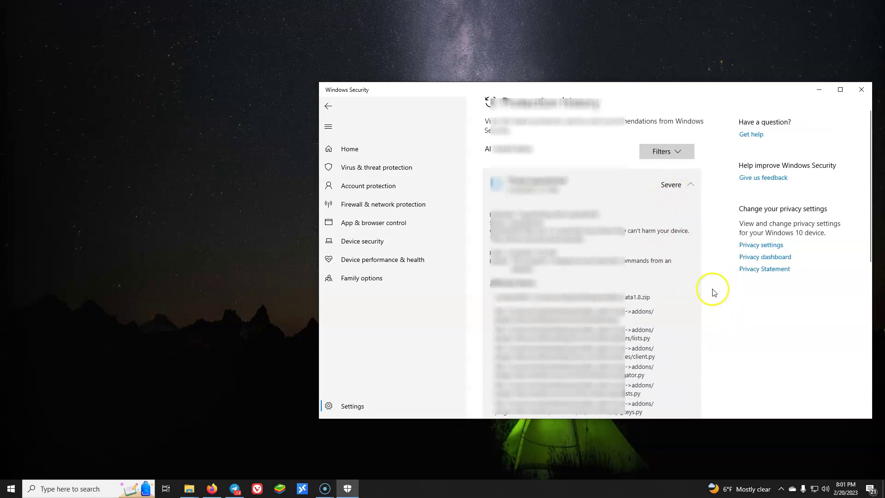
scroll(676, 356, "down", 3)
scroll(717, 344, "down", 3)
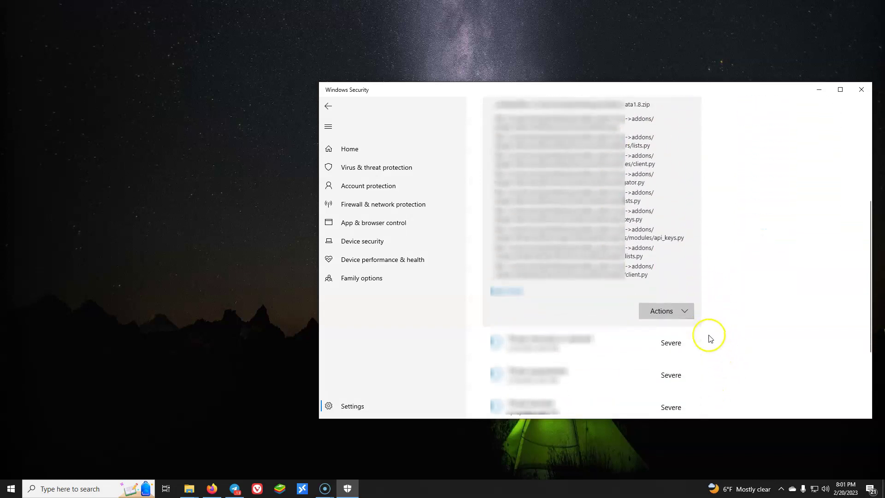
scroll(710, 339, "up", 2)
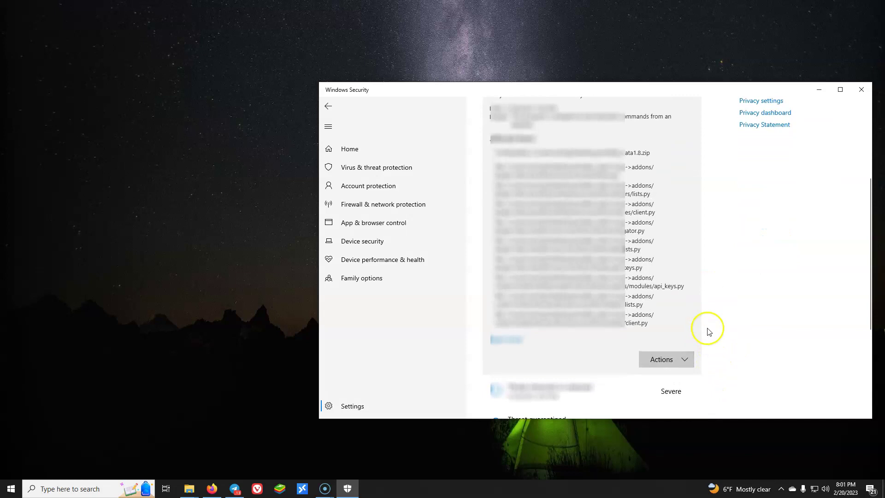
scroll(706, 323, "up", 1)
scroll(707, 324, "up", 3)
left_click(692, 197)
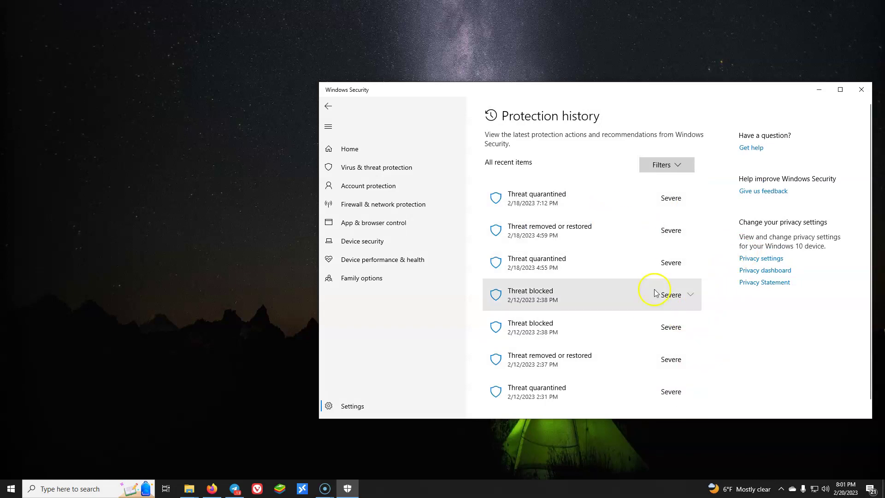
scroll(656, 319, "down", 1)
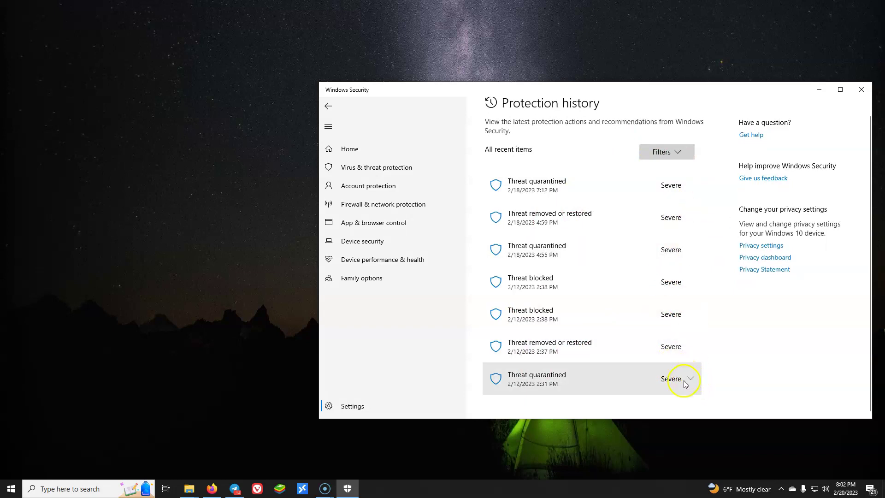
Turn off real-time protection, cloud-delivered protection and automatic sample submission, then open the Exclusions list
left_click(377, 167)
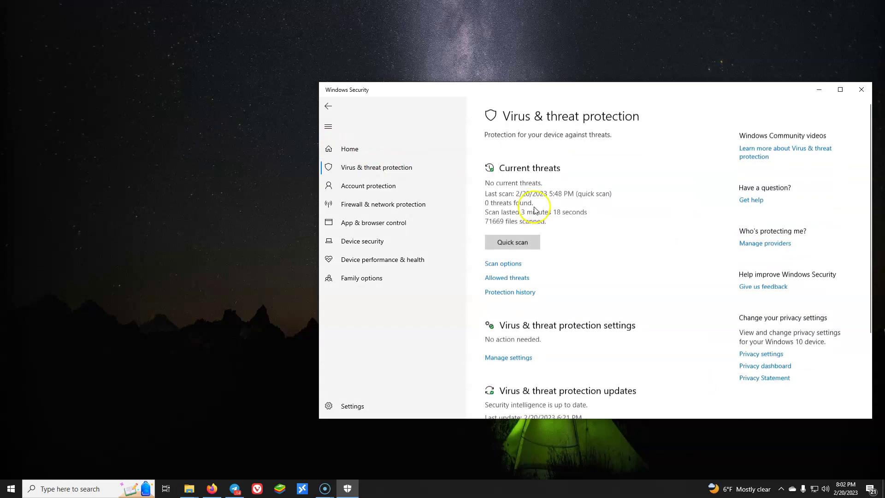
scroll(505, 273, "down", 1)
scroll(522, 291, "down", 1)
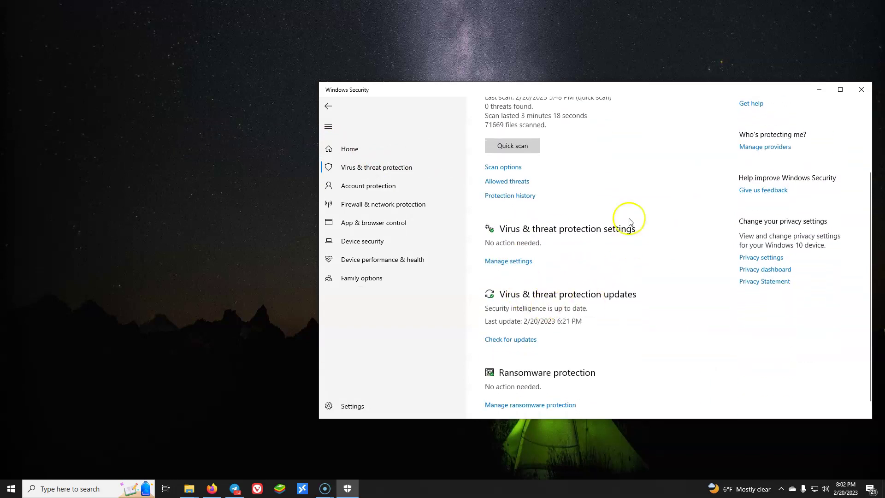
left_click(527, 265)
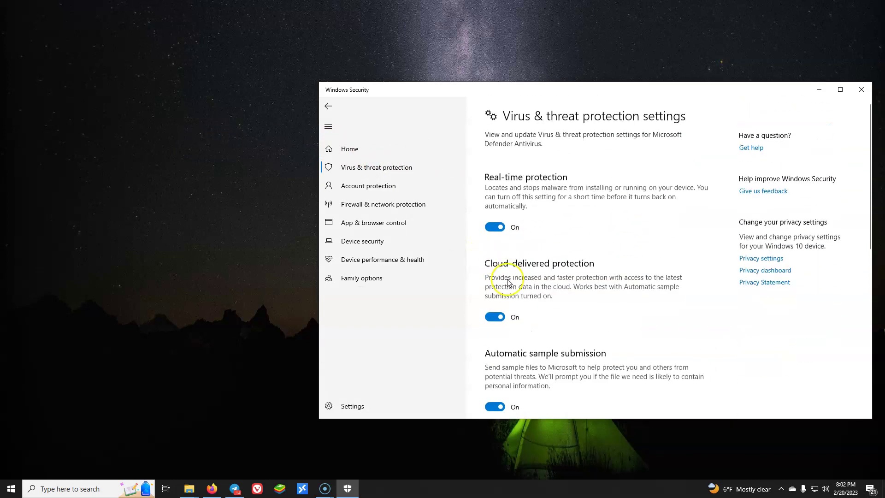
left_click(494, 227)
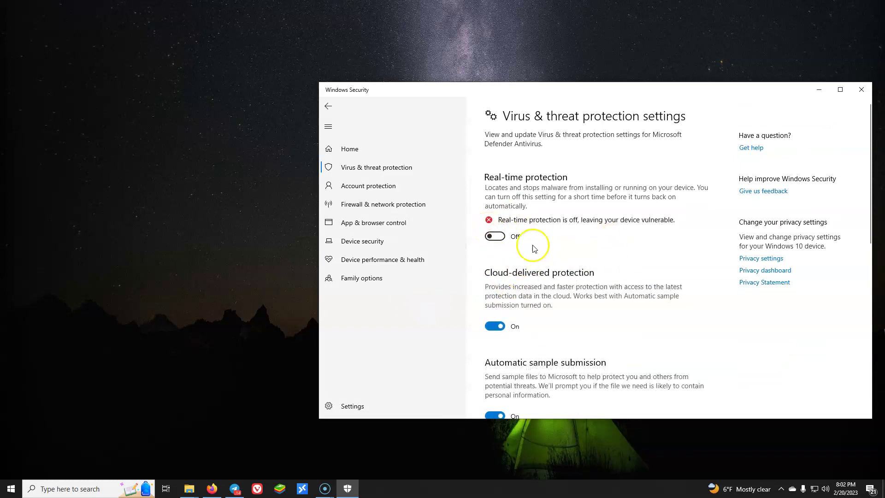
left_click(494, 326)
scroll(495, 326, "down", 2)
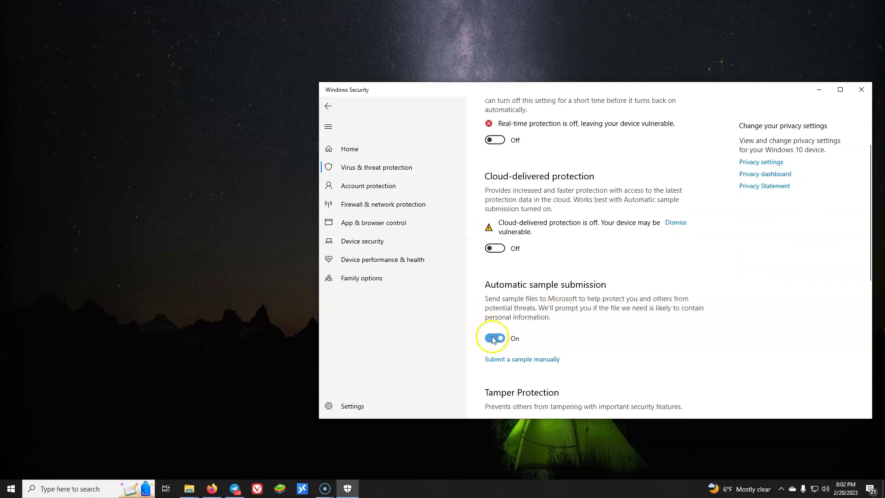
left_click(495, 356)
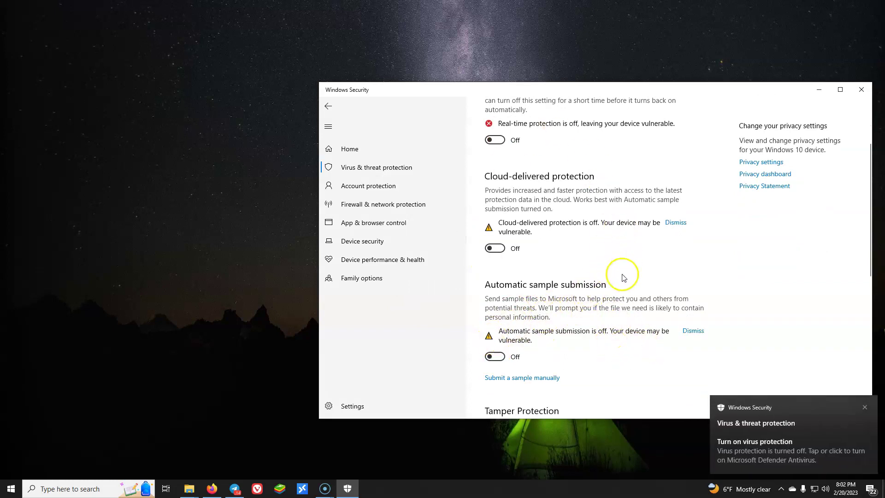
scroll(618, 342, "up", 1)
scroll(618, 339, "up", 1)
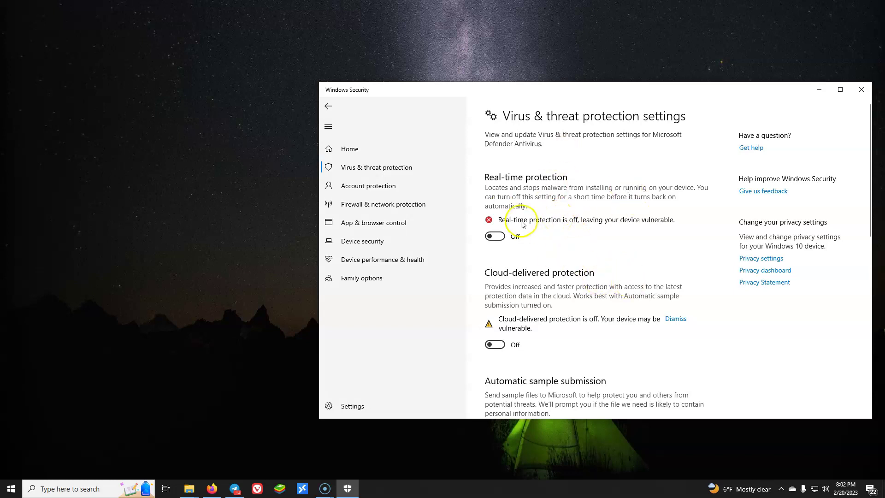
scroll(560, 297, "down", 3)
scroll(617, 303, "down", 2)
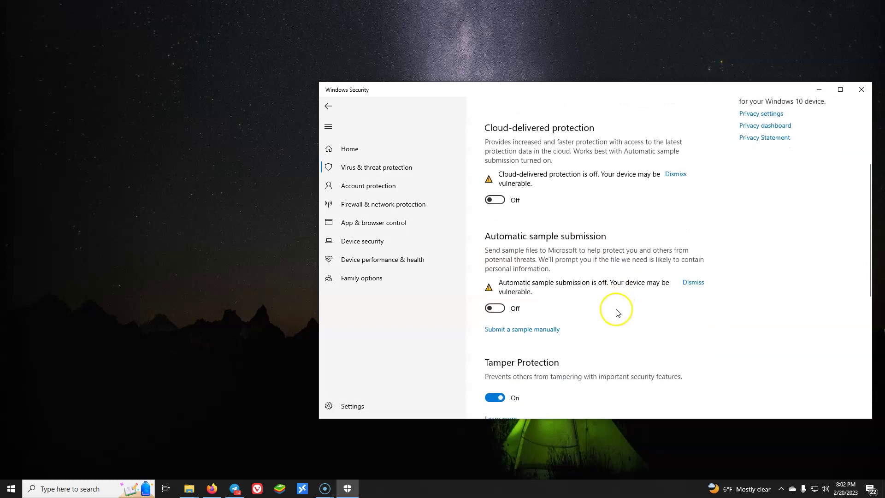
scroll(618, 303, "up", 5)
scroll(615, 277, "up", 2)
scroll(611, 263, "down", 5)
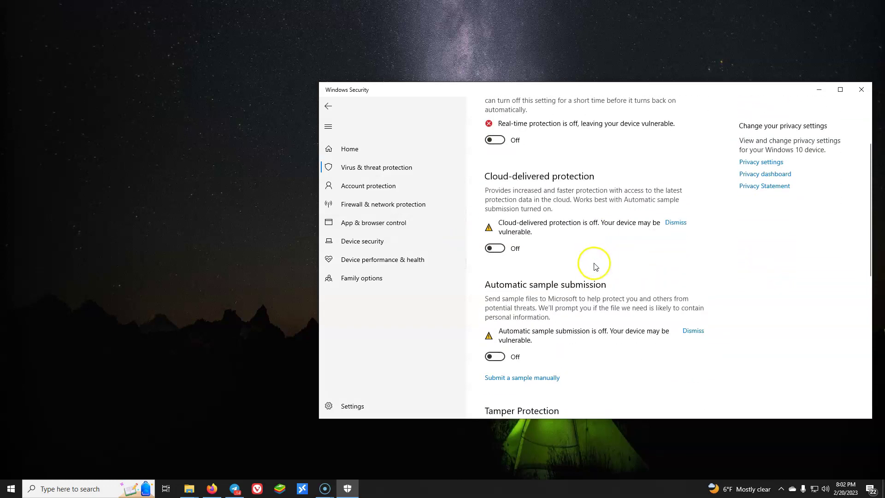
scroll(588, 263, "down", 5)
scroll(581, 277, "up", 3)
scroll(581, 277, "down", 4)
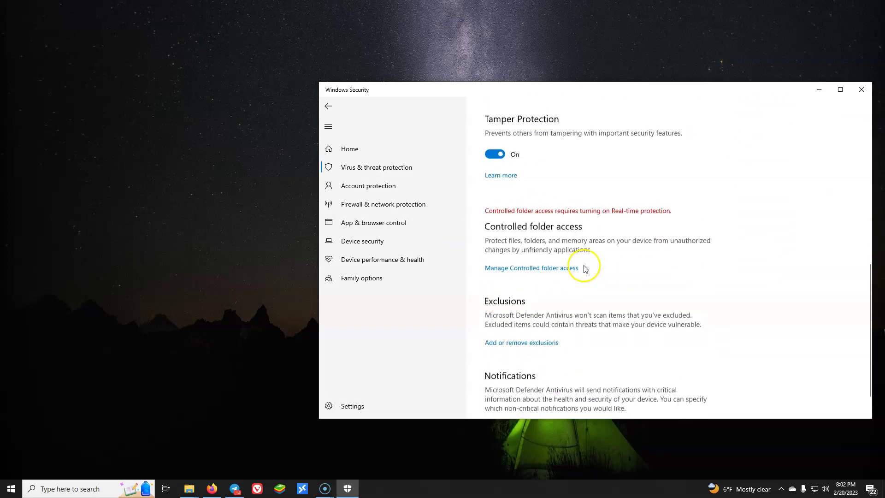
scroll(582, 277, "down", 2)
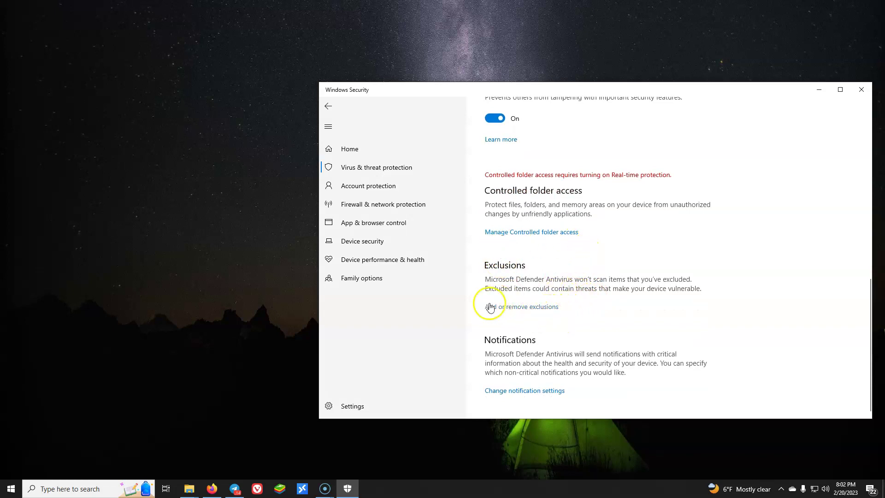
left_click(509, 307)
scroll(513, 309, "up", 3)
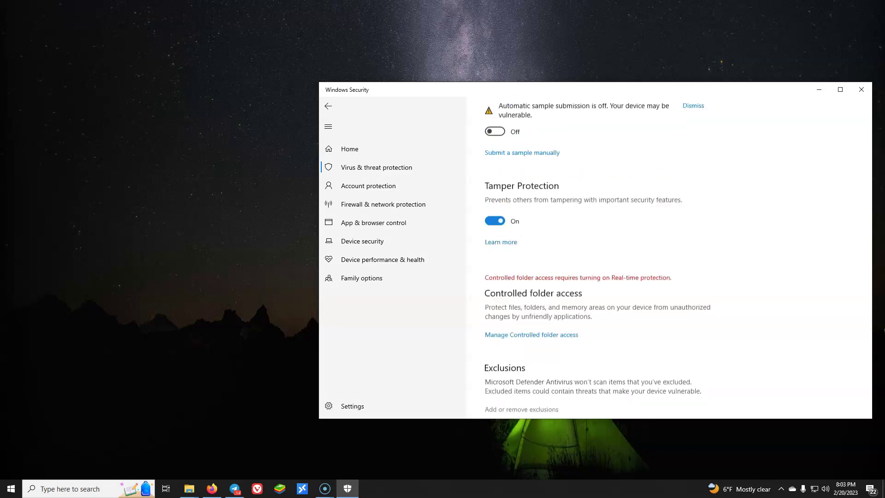
scroll(513, 309, "up", 3)
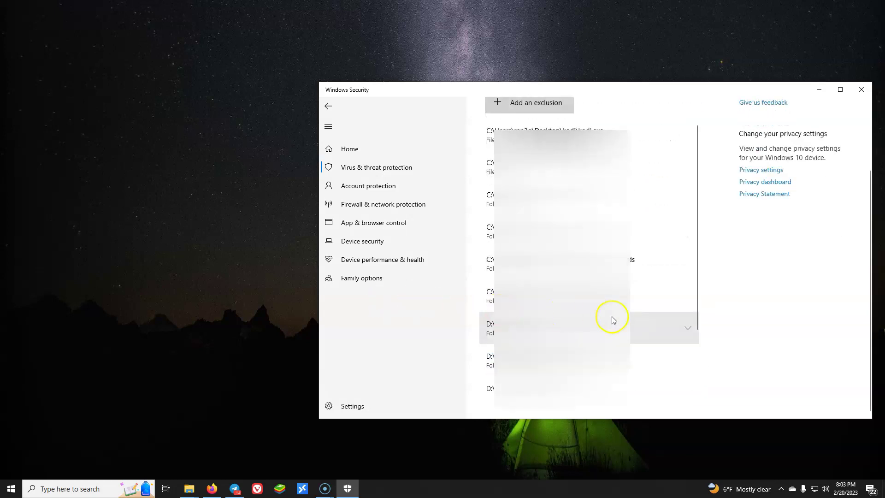
Open the 'Add an exclusion' dropdown on the Exclusions page
left_click(667, 247)
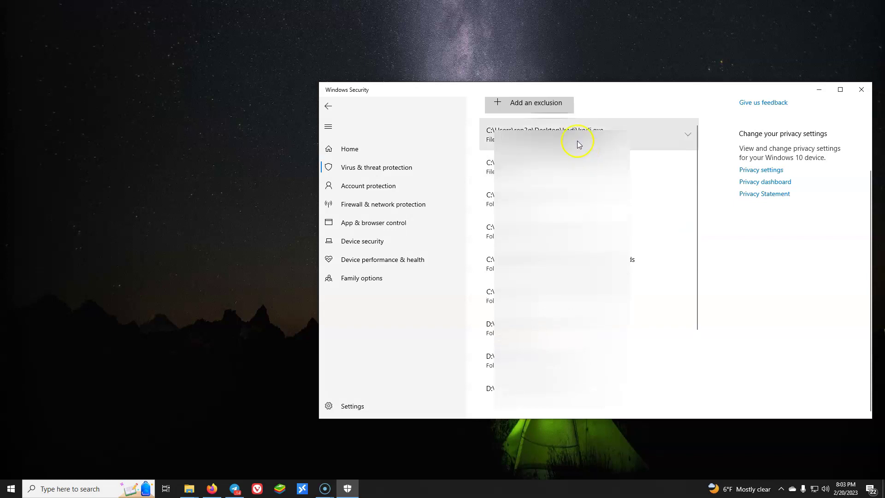
scroll(609, 193, "down", 1)
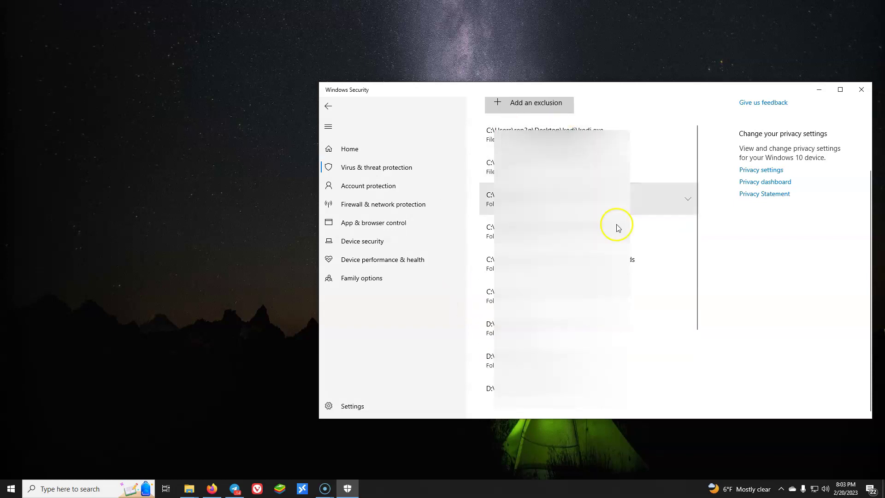
left_click(518, 105)
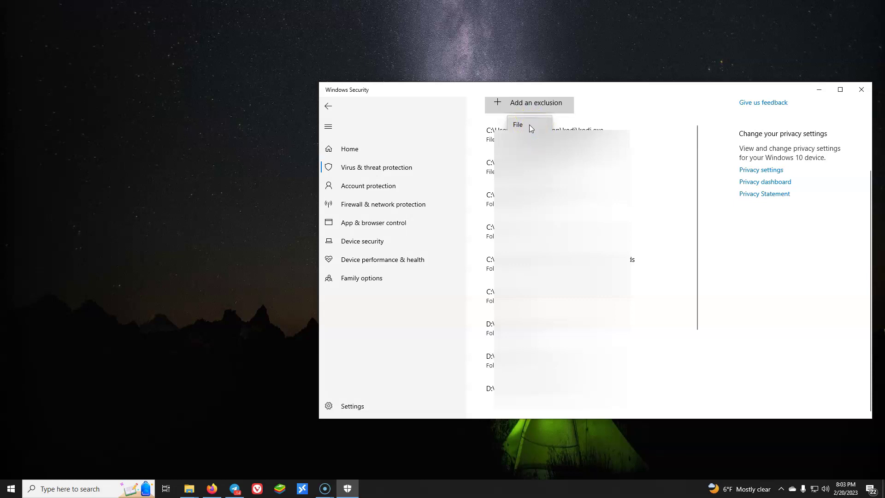
Add a File exclusion for 'kodi - Shortcut' in the Desktop kodi folder
left_click(531, 131)
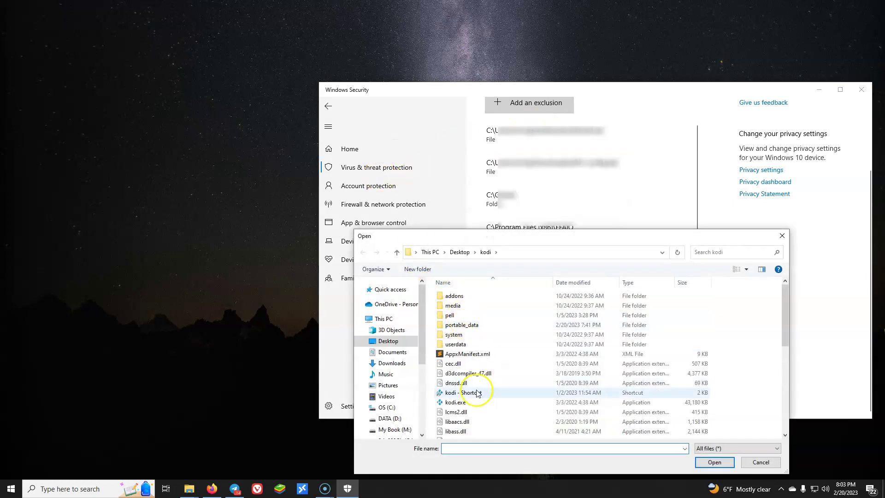
scroll(489, 401, "down", 1)
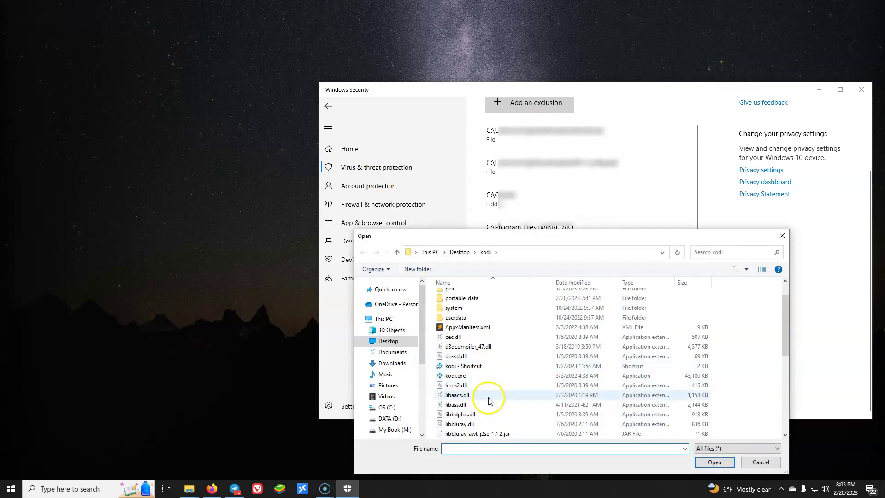
left_click(475, 370)
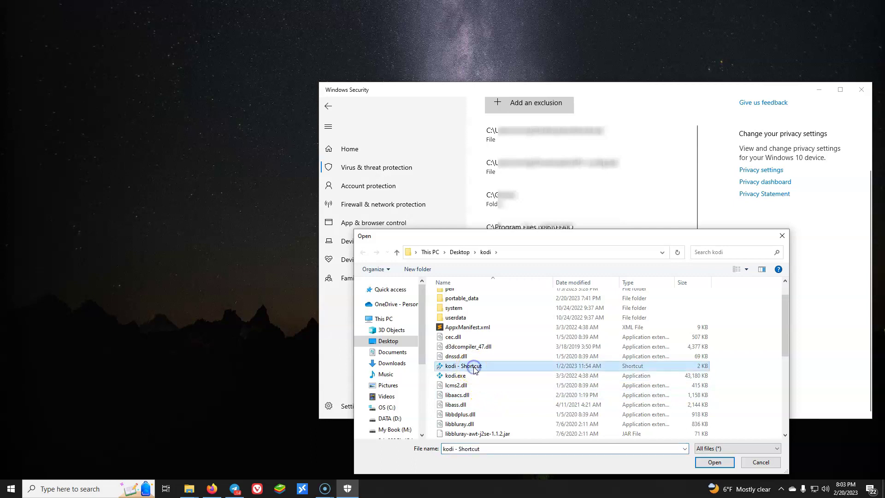
left_click(715, 462)
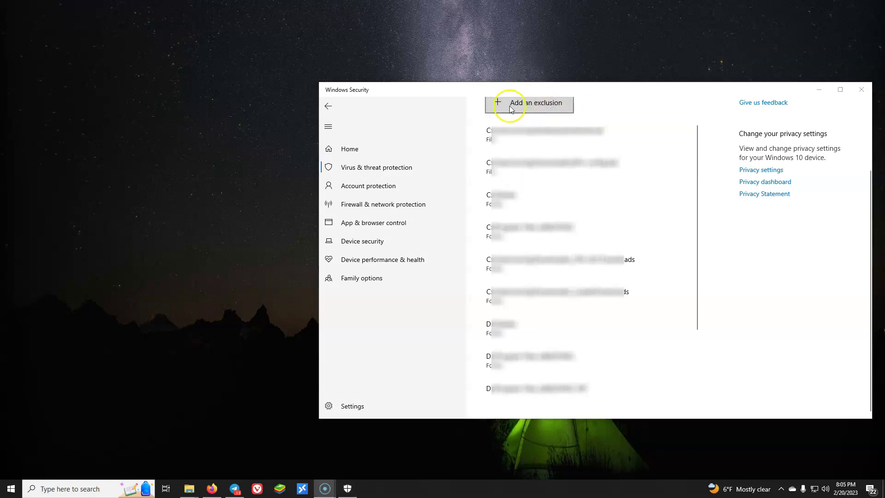
Add a Folder exclusion for the Kodi folder in C:\Users\<user>\AppData\Roaming
left_click(521, 106)
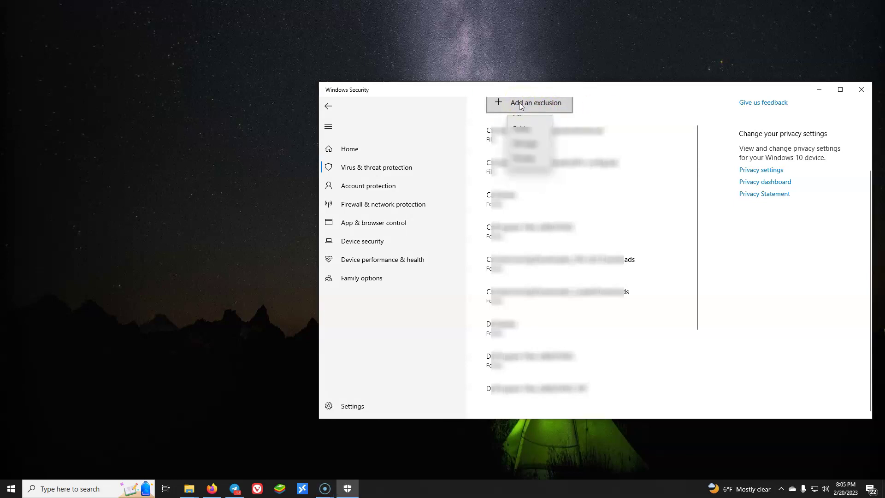
left_click(524, 140)
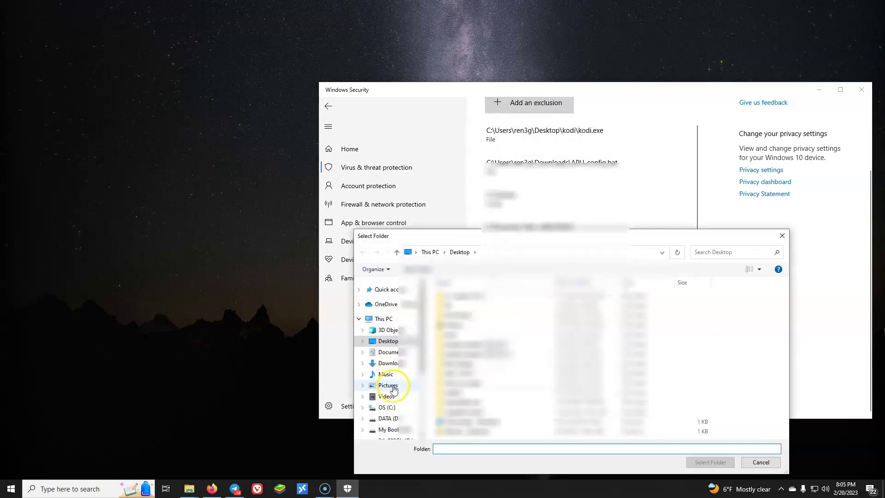
left_click(386, 408)
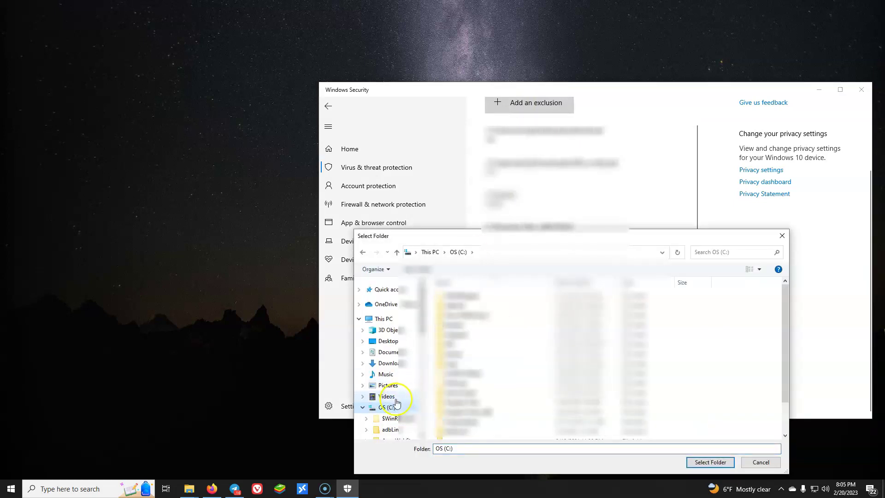
double_click(468, 417)
double_click(456, 327)
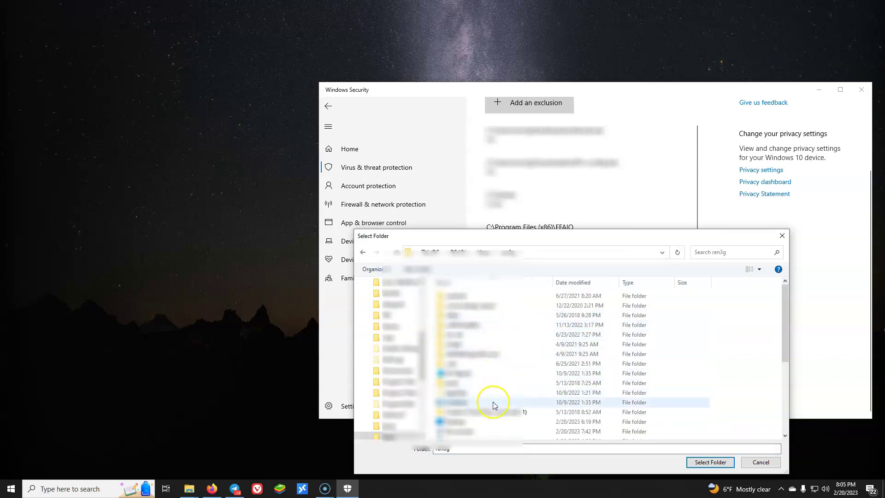
left_click(464, 392)
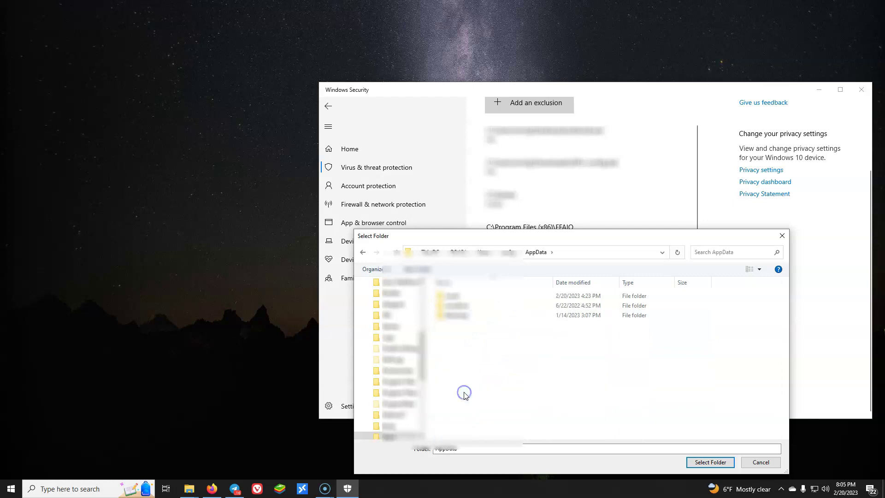
double_click(459, 312)
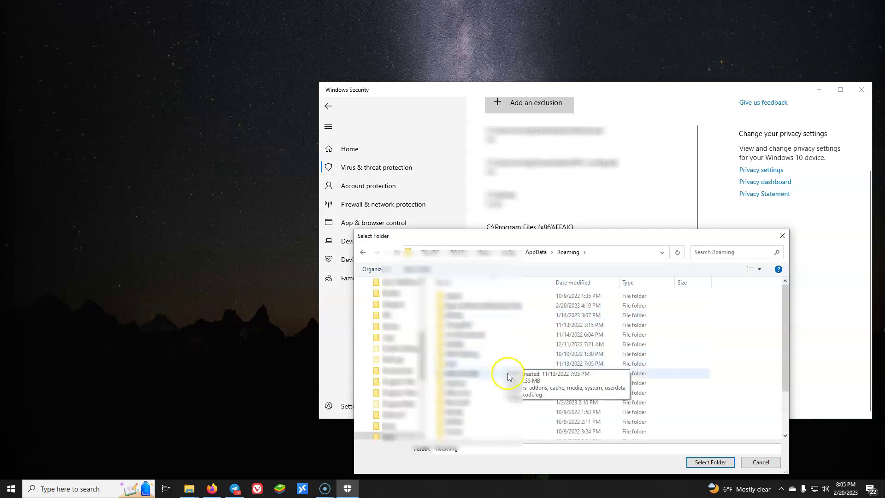
left_click(454, 362)
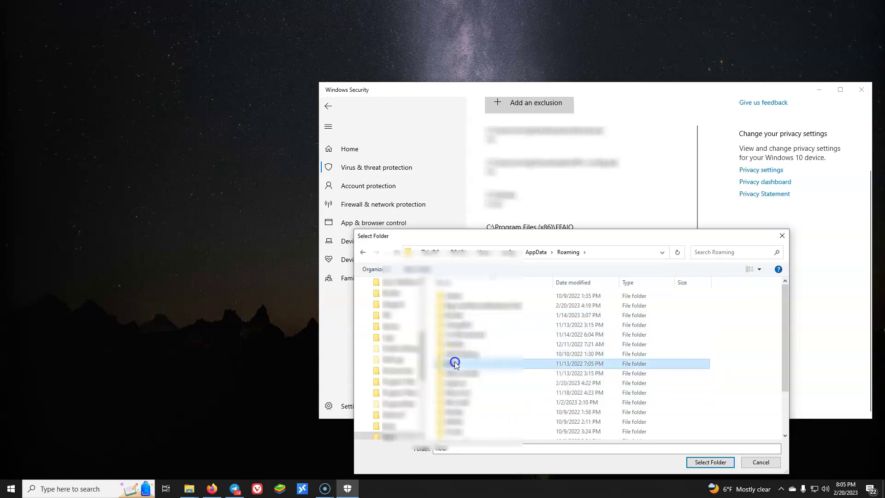
left_click(710, 462)
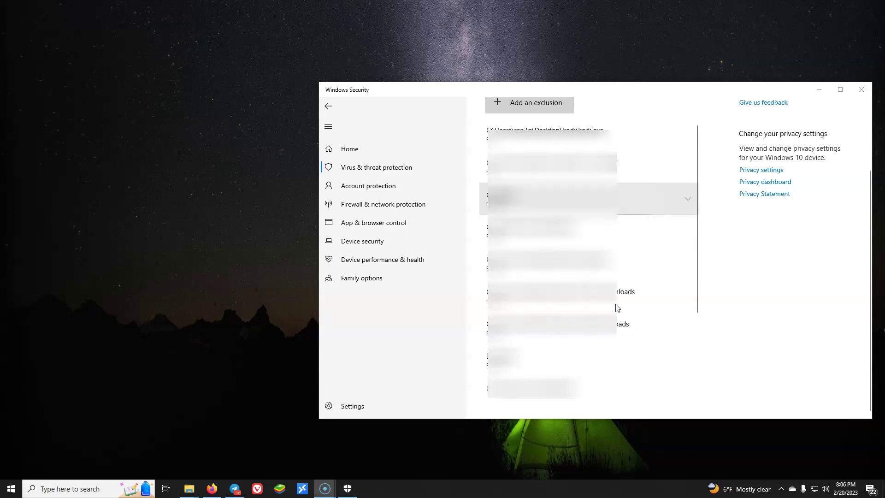
Go back twice from Exclusions to the Virus & threat protection overview
left_click(327, 107)
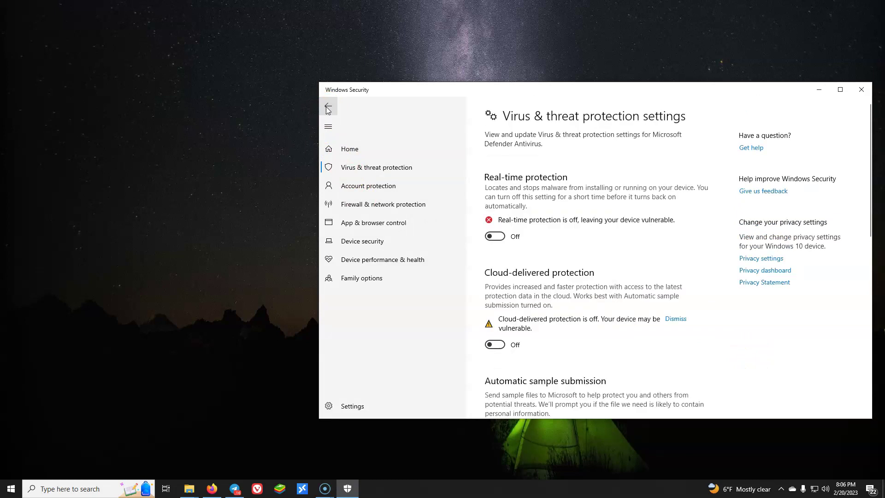
left_click(327, 108)
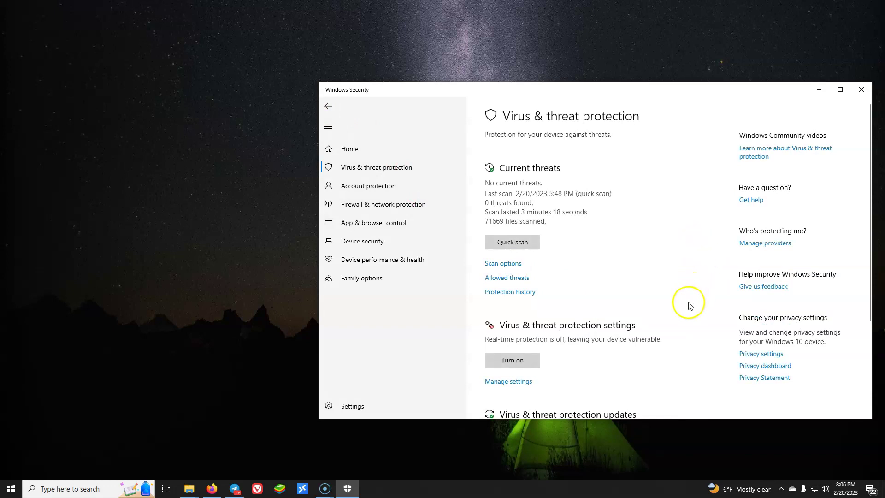
scroll(689, 308, "down", 2)
scroll(692, 311, "down", 2)
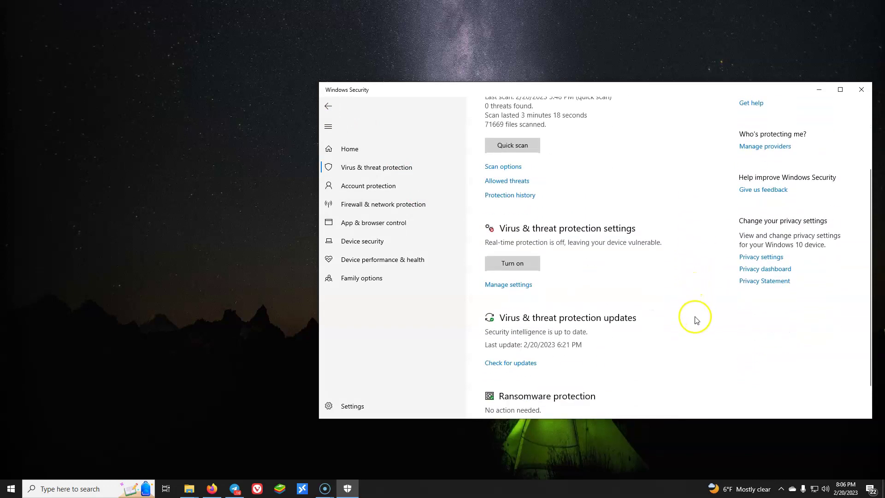
scroll(694, 327, "up", 3)
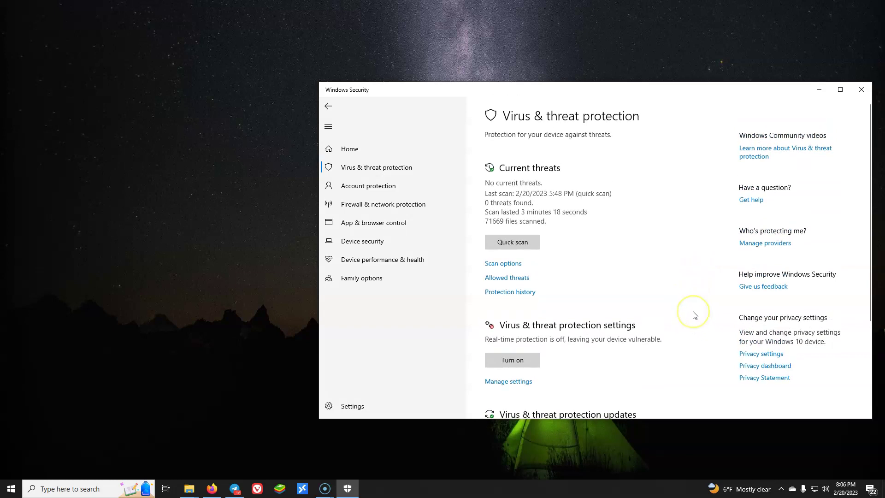